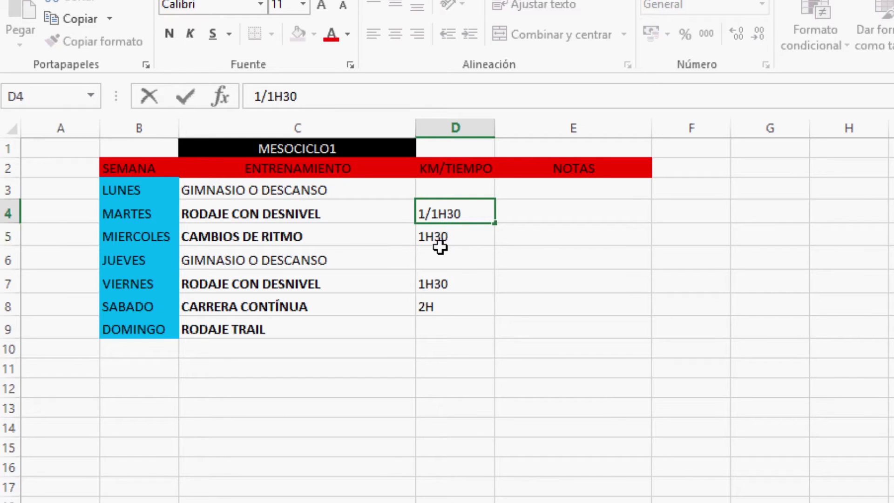
Copy the 1/1H30 duration from MARTES into the KM/TIEMPO cell of MIERCOLES (D5).
key("ctrl+c")
left_click(441, 246)
key("ctrl+v")
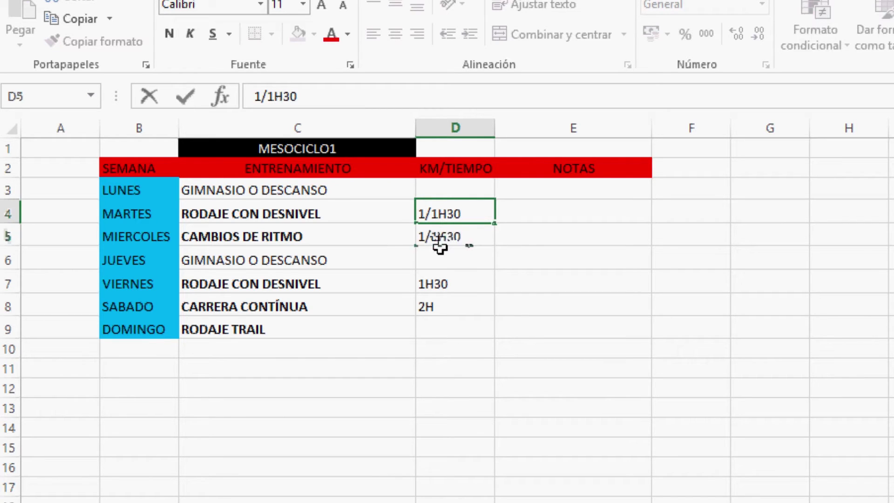
double_click(439, 245)
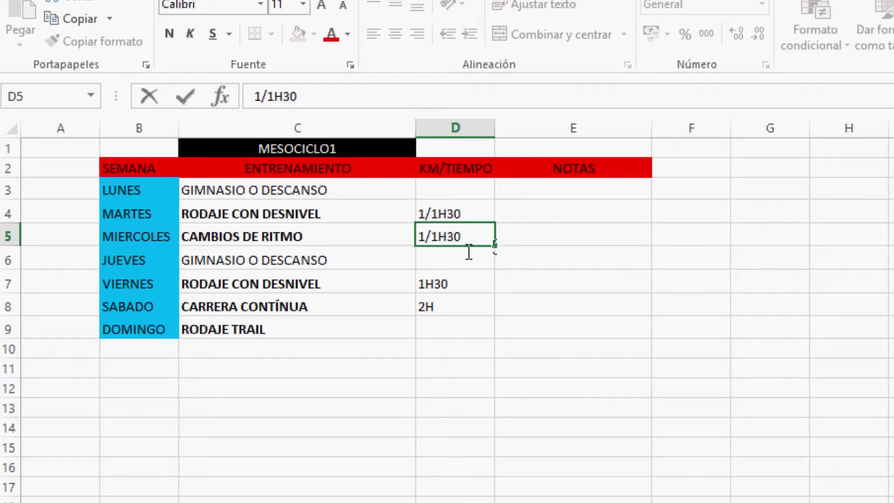
key("Return")
double_click(494, 243)
key("Return")
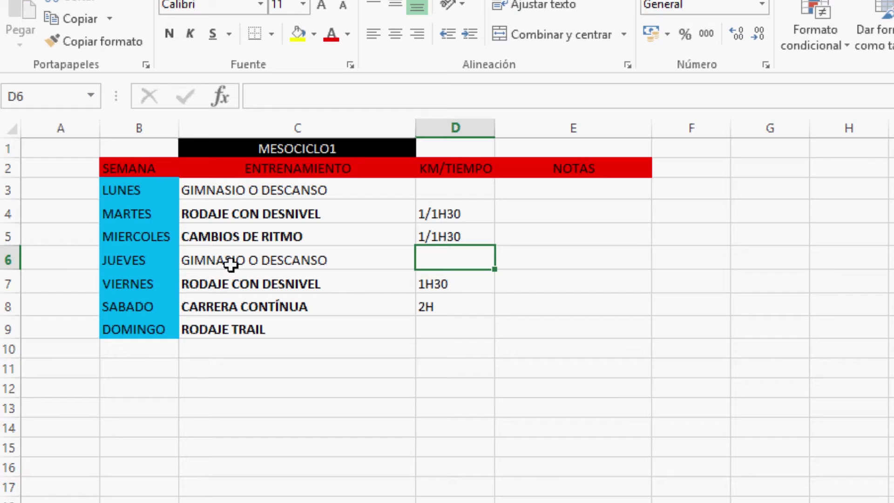
Set the KM/TIEMPO duration to 1h/2H for SABADO and to 1/1H30 for VIERNES.
key("Down")
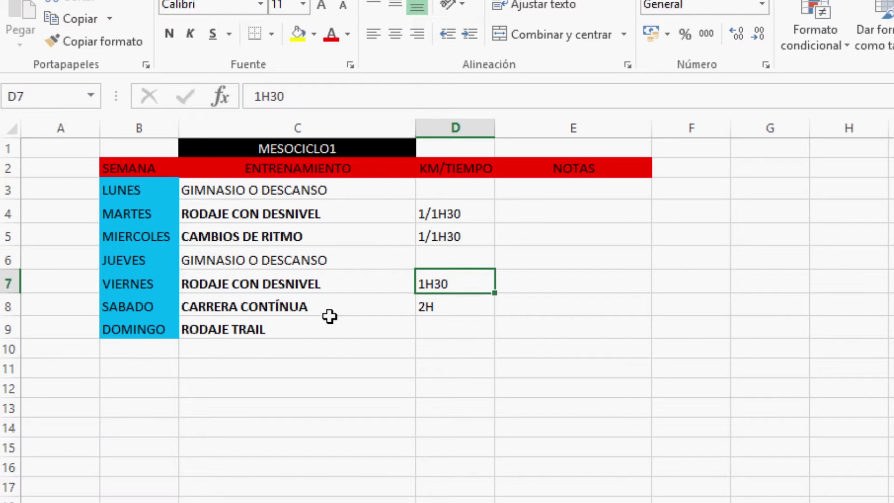
left_click(327, 314)
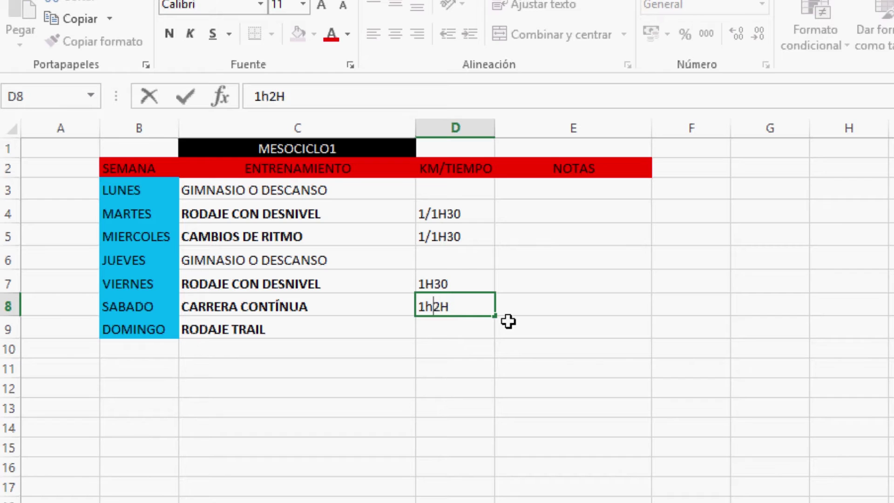
type("/")
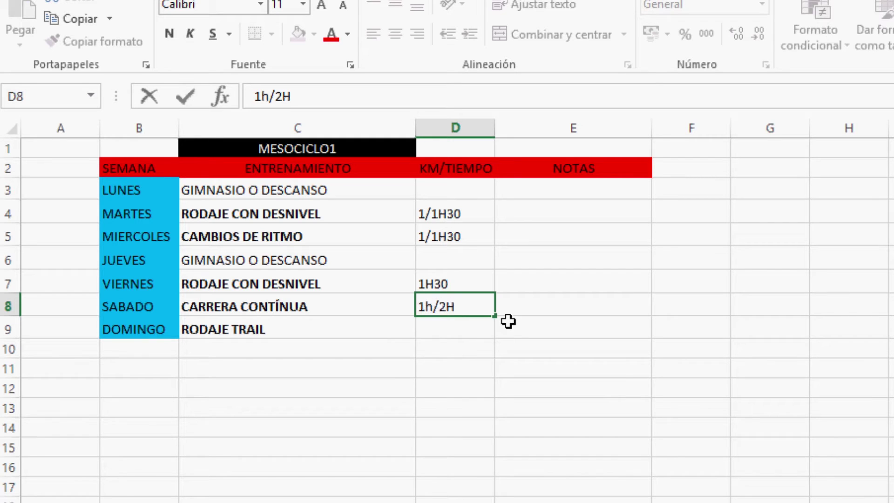
key("shift+Home")
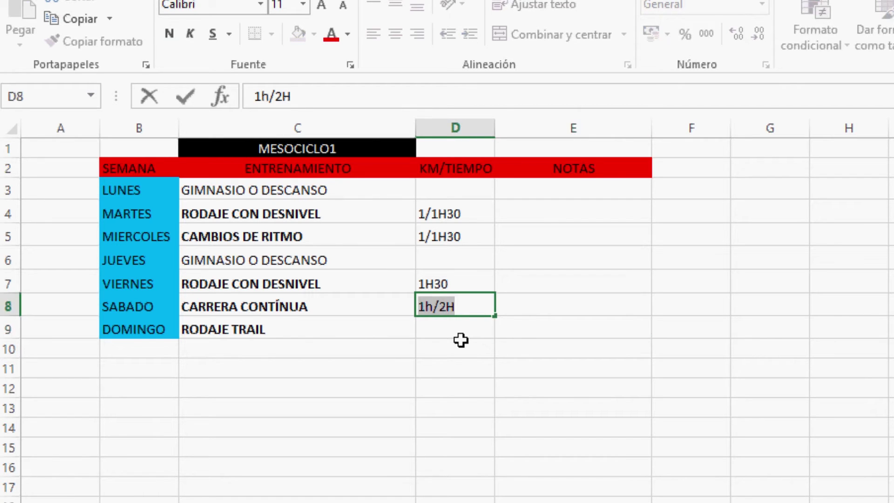
key("Return")
key("Right")
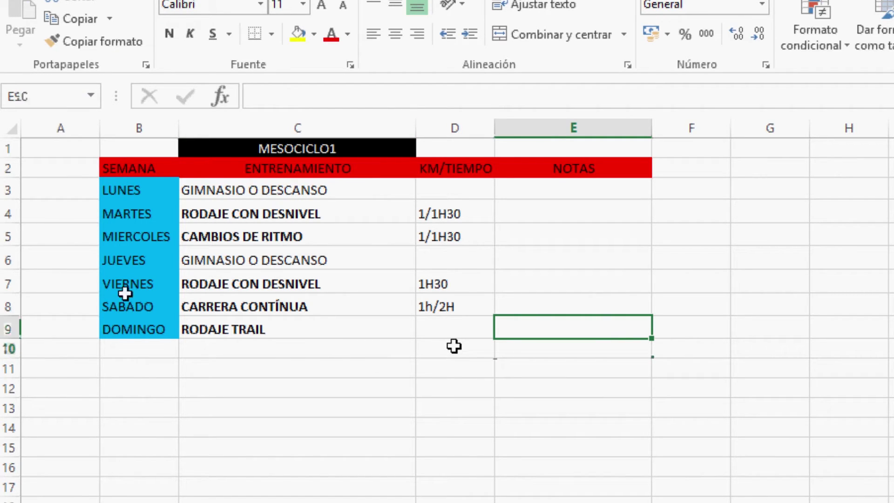
key("Down")
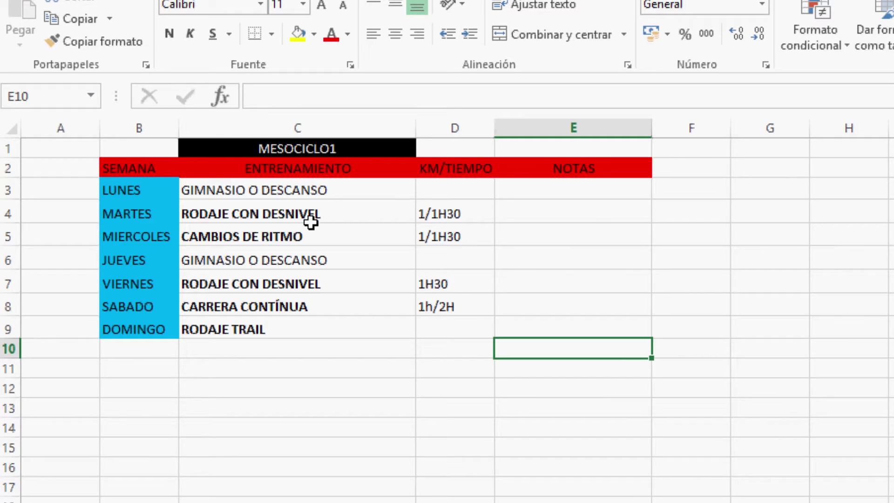
double_click(425, 284)
type("/")
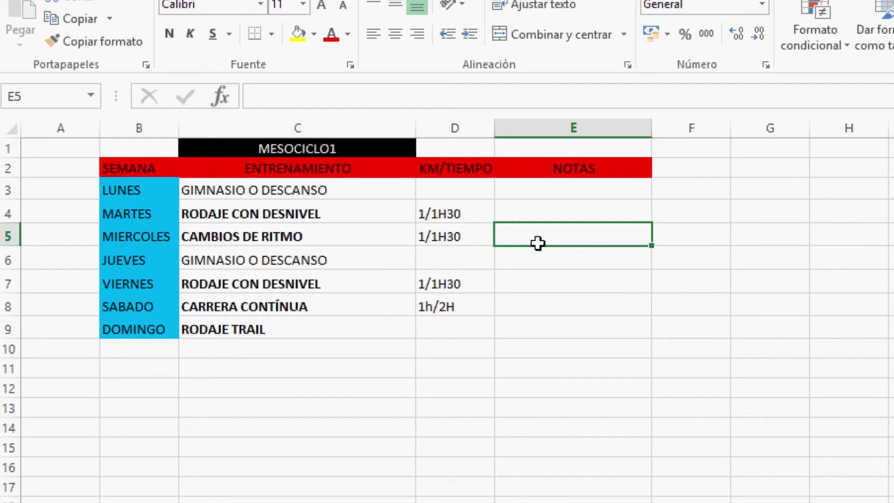
Enter the interval note 5(5+2) in the NOTAS cell for Wednesday's CAMBIOS DE RITMO session.
type("5(")
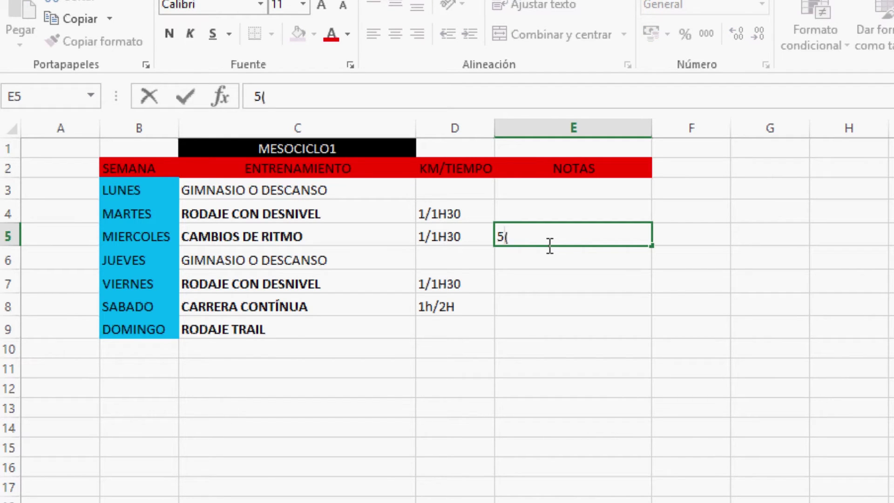
key("BackSpace")
type("(5+7")
key("BackSpace")
key("BackSpace")
key("BackSpace")
key("BackSpace")
type("(5+2)")
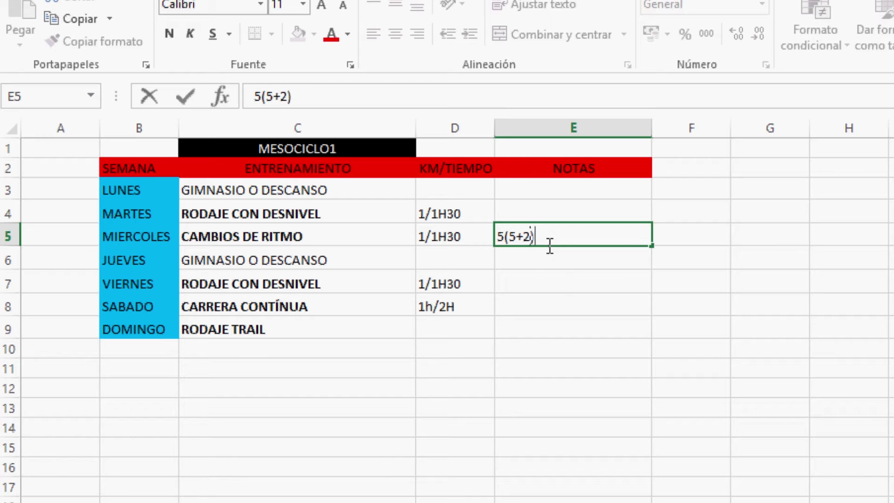
key("BackSpace")
key("BackSpace")
type(")")
key("BackSpace")
type(")")
left_click_drag(529, 237, 509, 238)
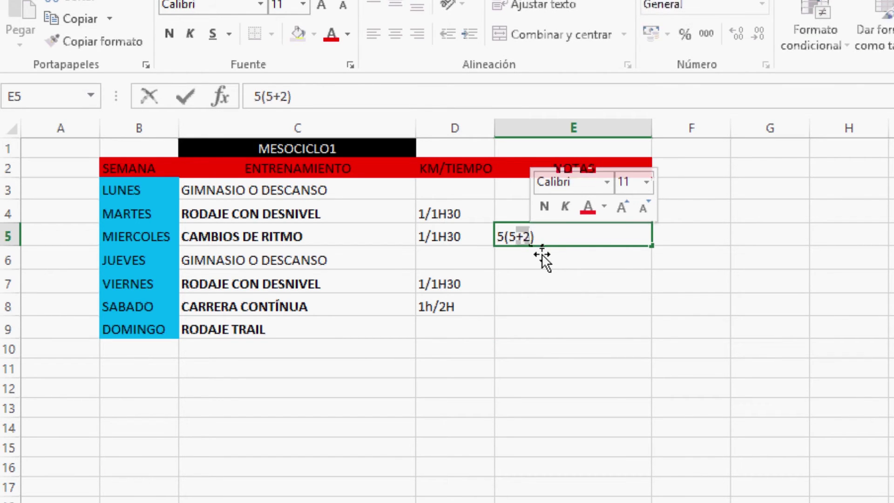
key("Escape")
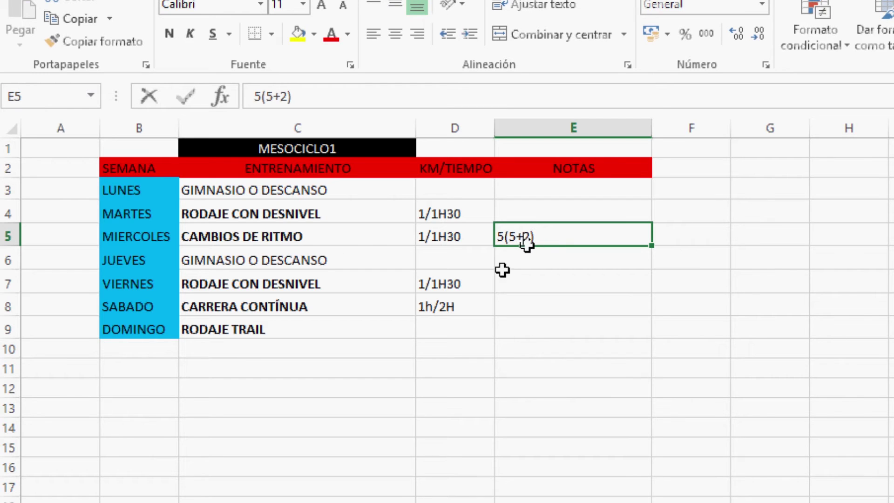
Add minute marks to Wednesday's note so it reads 5(5´+2´), and clear the cell.
double_click(527, 243)
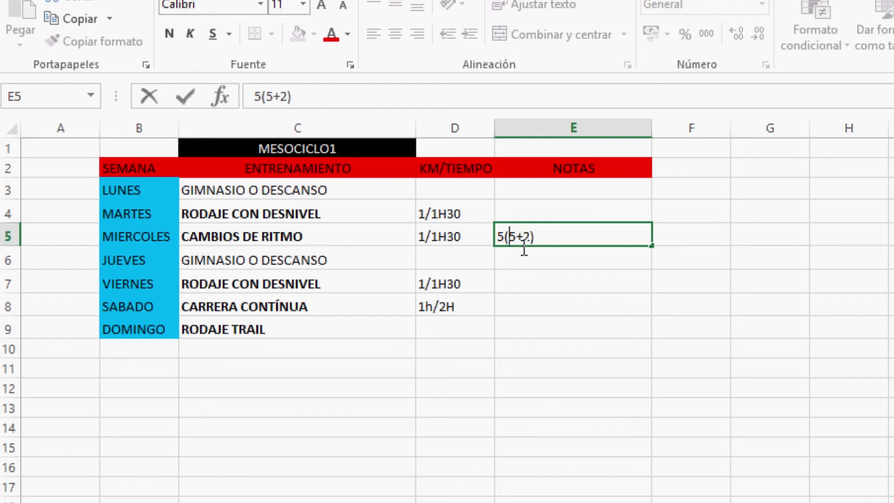
key("Right")
type("´")
key("Right")
key("Right")
type("´")
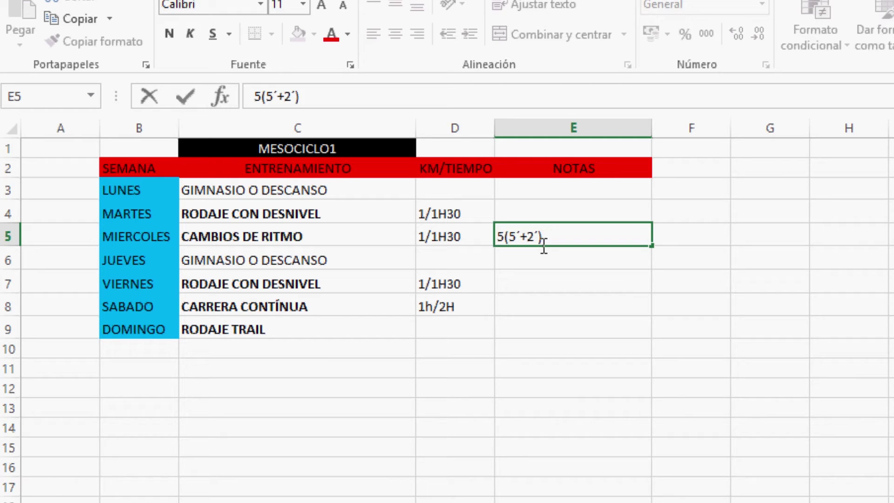
key("Escape")
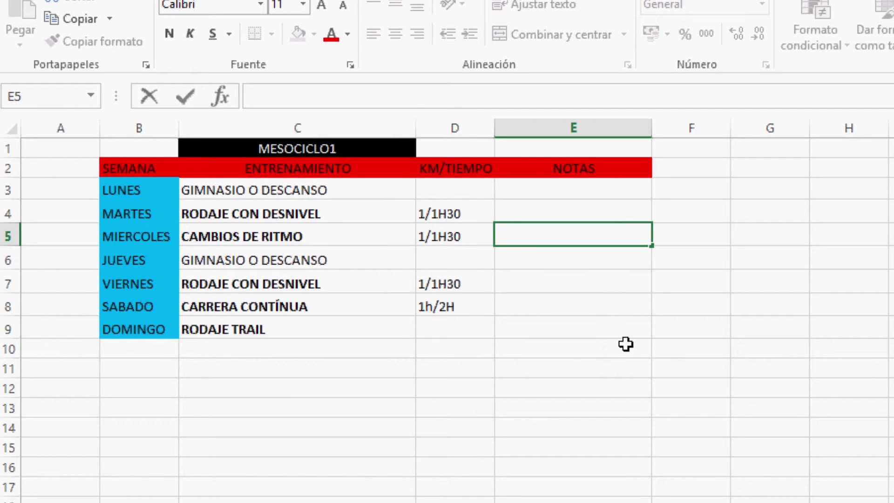
Copy the weekly training table B2:E9 and paste it below the original, starting at B11.
left_click_drag(624, 331, 121, 167)
right_click(180, 191)
left_click(186, 219)
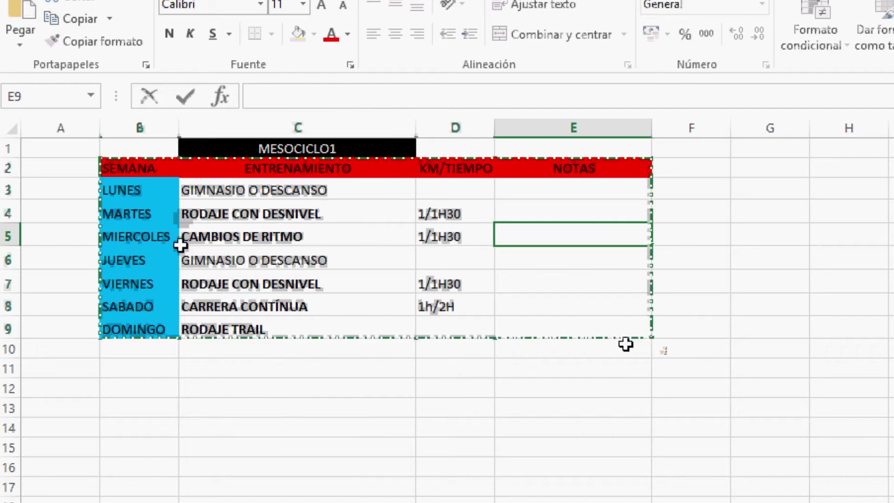
right_click(151, 366)
key("Escape")
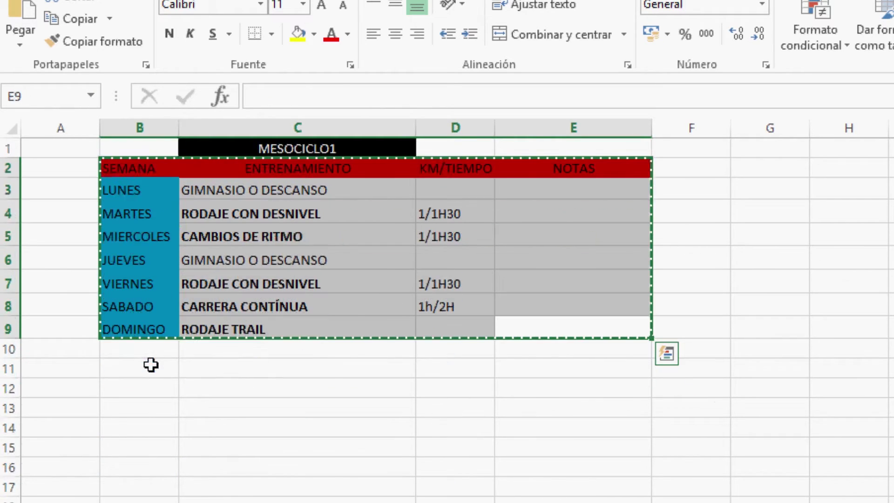
left_click(151, 365)
key("ctrl+v")
Paste another copy of the weekly training table starting at B20.
scroll(150, 366, "down", 2)
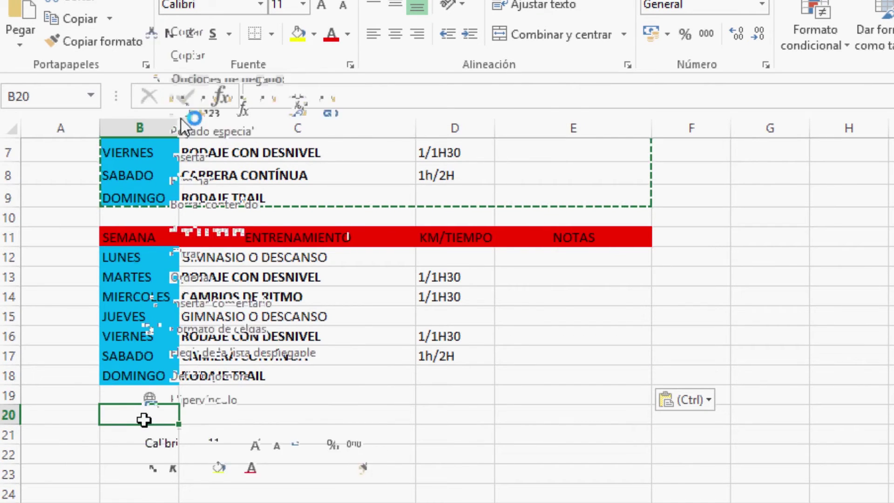
right_click(144, 420)
left_click(186, 289)
scroll(141, 416, "down", 4)
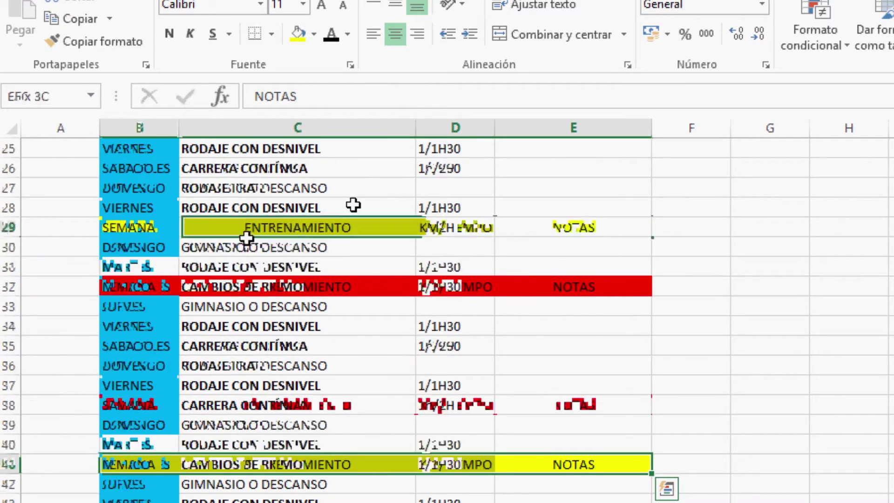
Fill the header row of the second weekly table, B11:E11, with yellow.
left_click(313, 36)
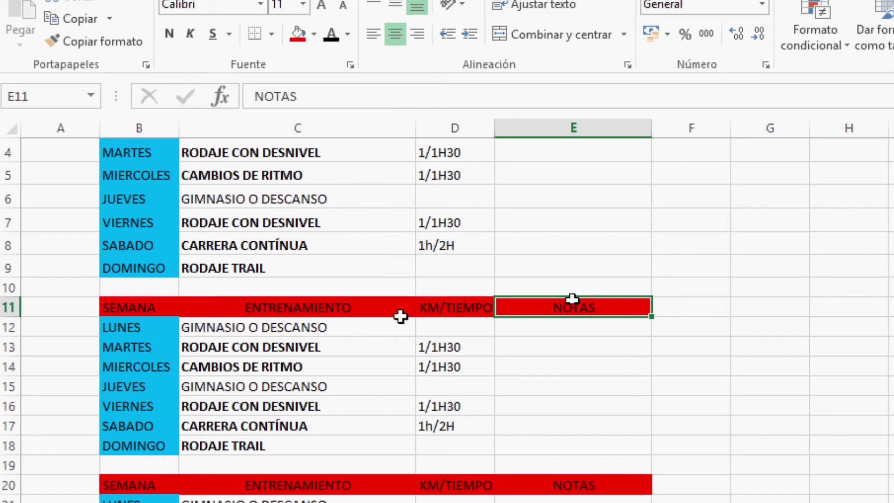
left_click_drag(572, 300, 624, 317)
left_click_drag(572, 299, 139, 308)
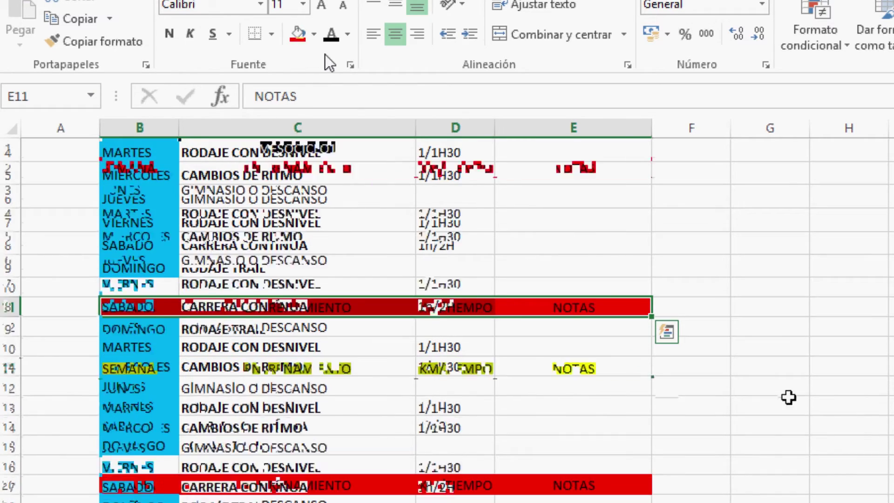
scroll(790, 397, "down", 1)
left_click(758, 372)
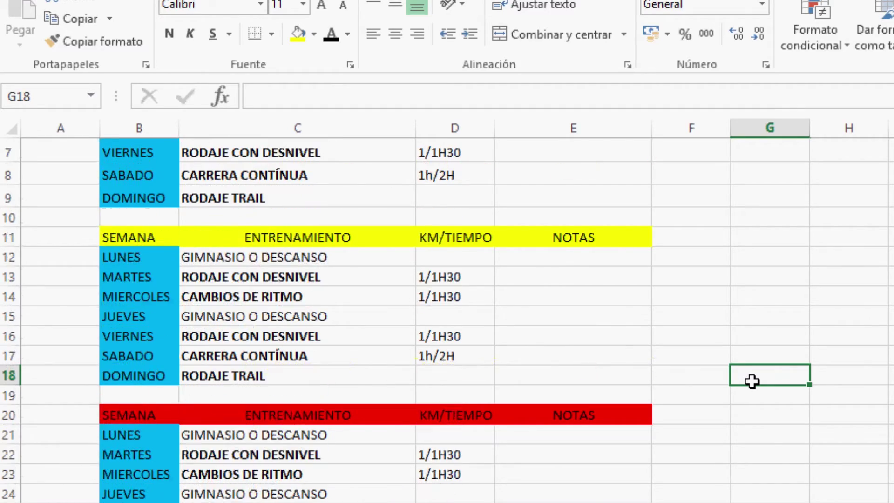
scroll(752, 381, "up", 2)
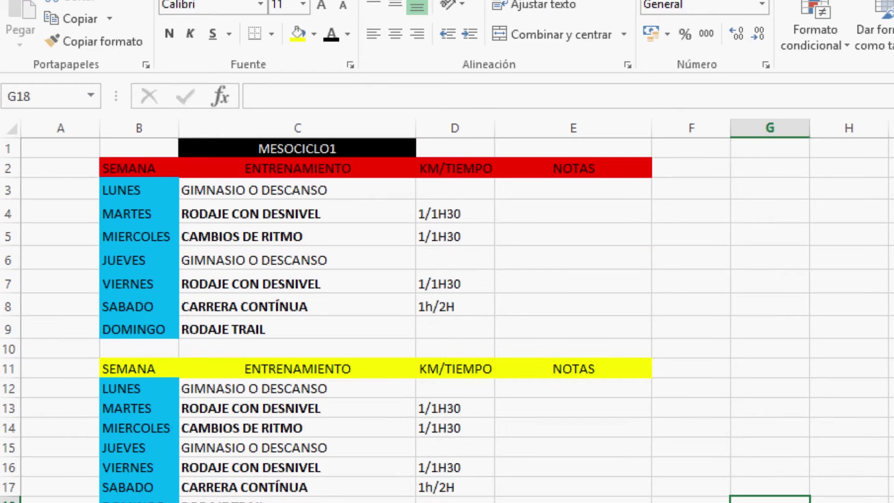
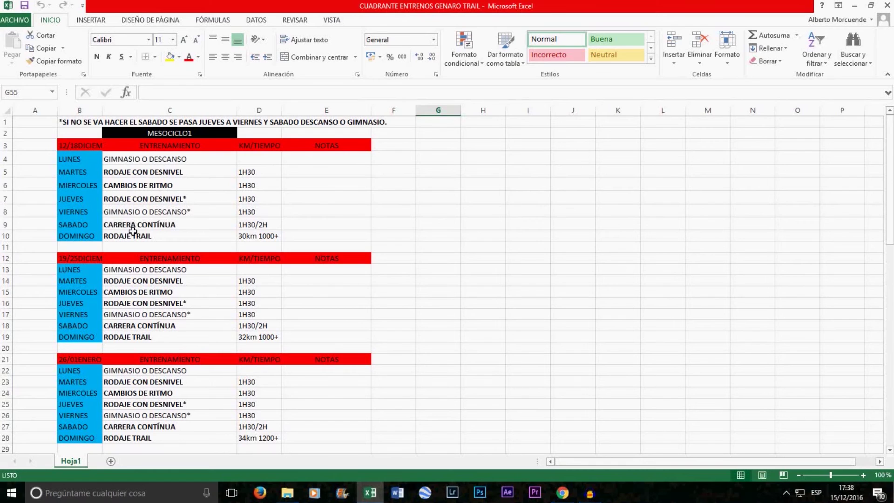
Review the first week's ENTRENAMIENTO sessions from LUNES to SABADO, including the asterisked JUEVES and VIERNES entries.
left_click(144, 230)
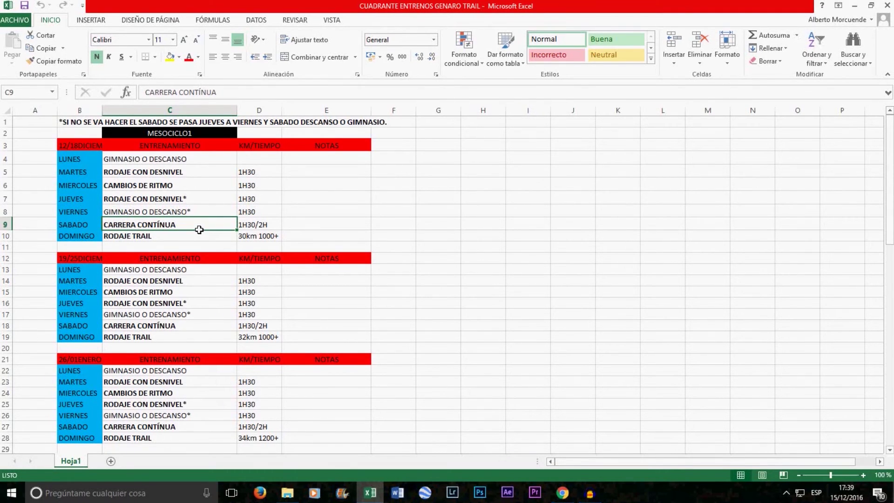
left_click(195, 204)
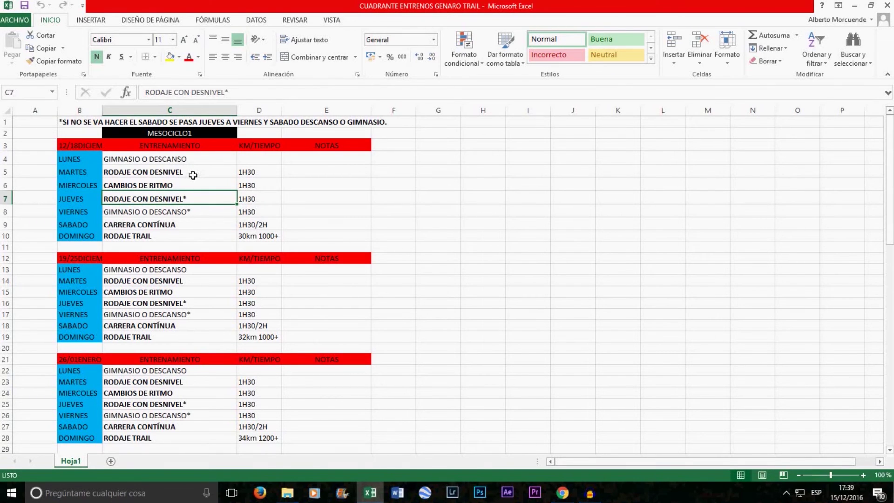
left_click(193, 175)
left_click(192, 191)
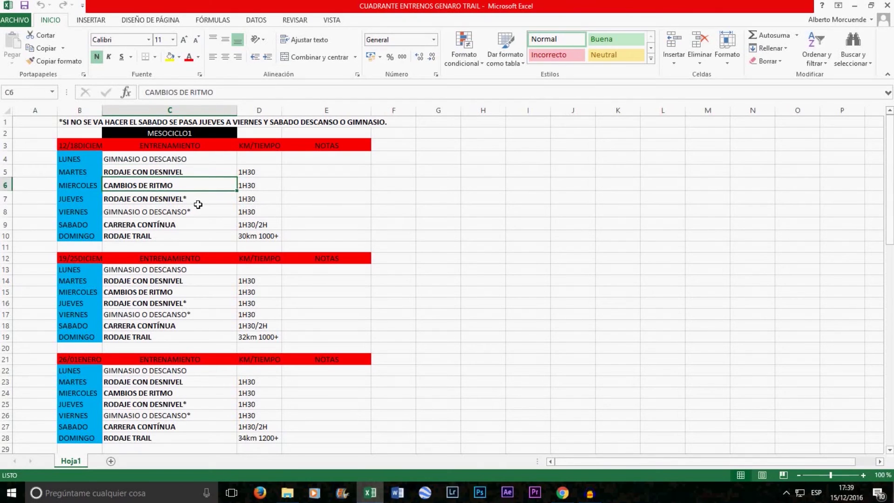
left_click(198, 205)
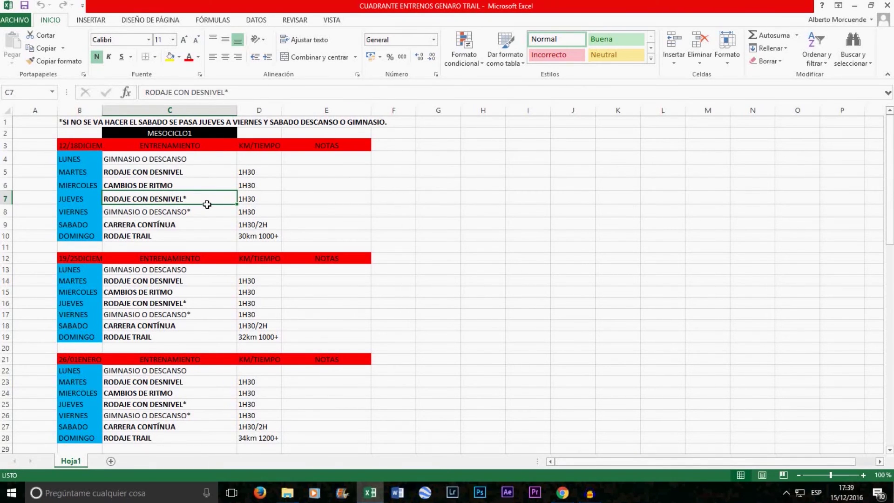
left_click(205, 231)
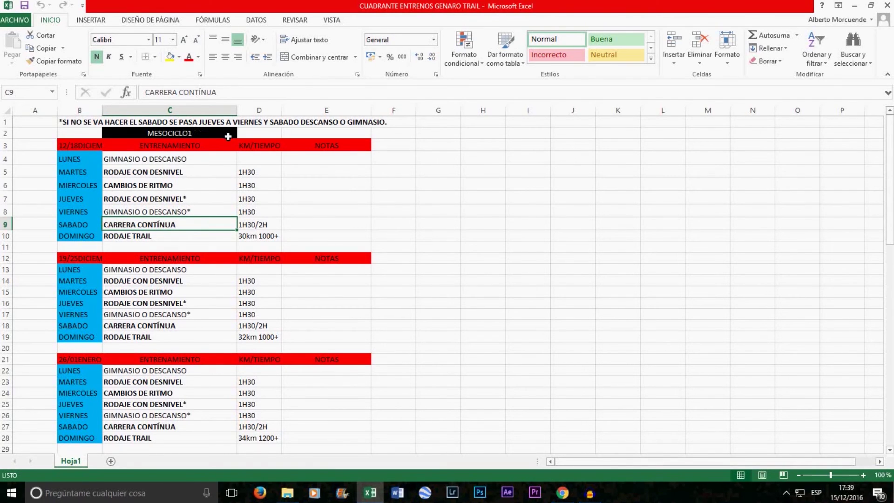
left_click(211, 204)
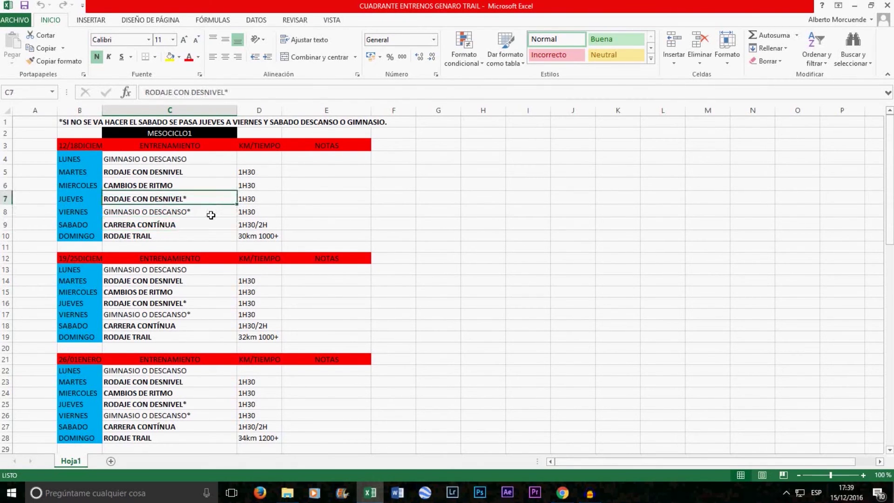
left_click(211, 216)
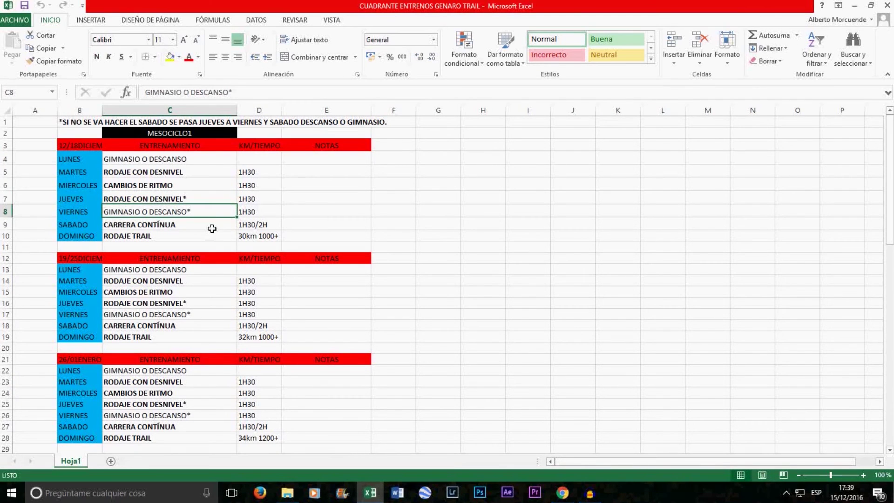
left_click(212, 228)
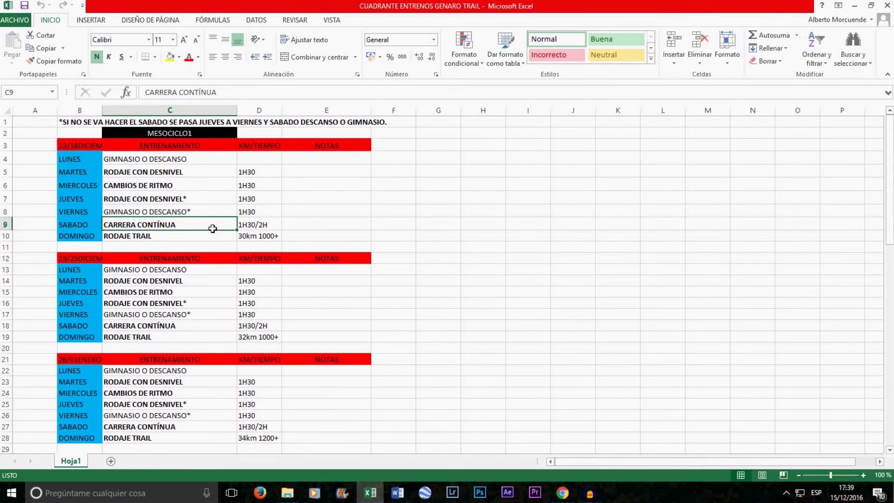
left_click(207, 163)
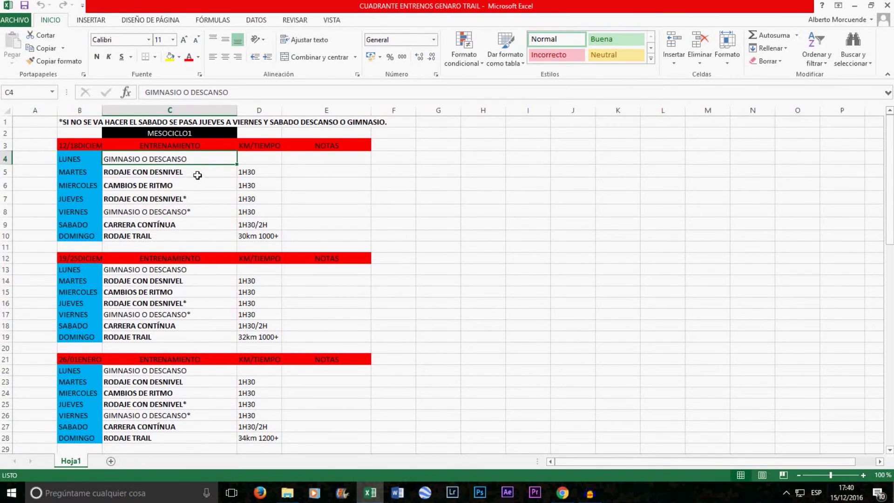
Go back over the 12/18DICIEM week's ENTRENAMIENTO entries in C5:C9, comparing the MARTES, MIERCOLES and JUEVES running sessions with VIERNES and SABADO.
left_click(197, 175)
left_click(193, 188)
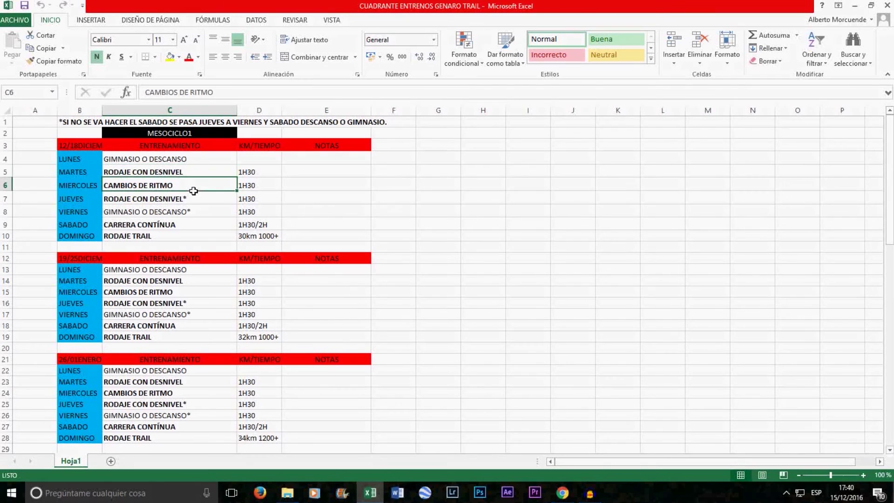
left_click(200, 204)
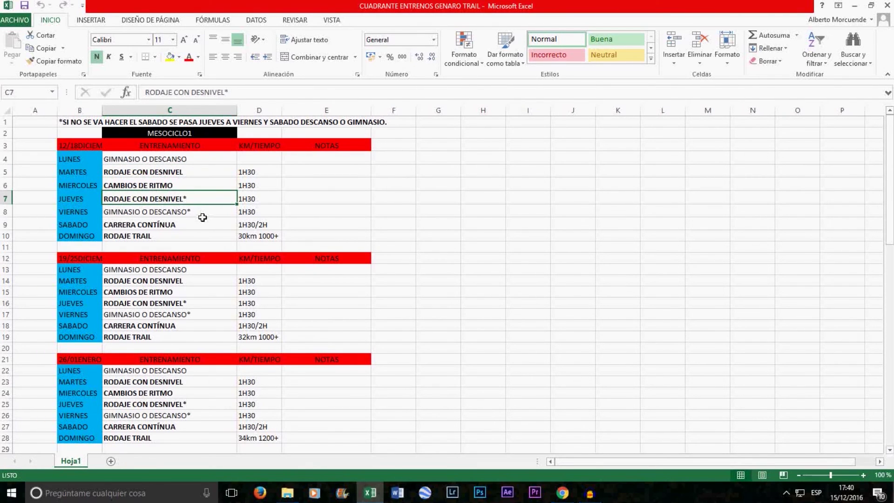
left_click(202, 218)
left_click(202, 231)
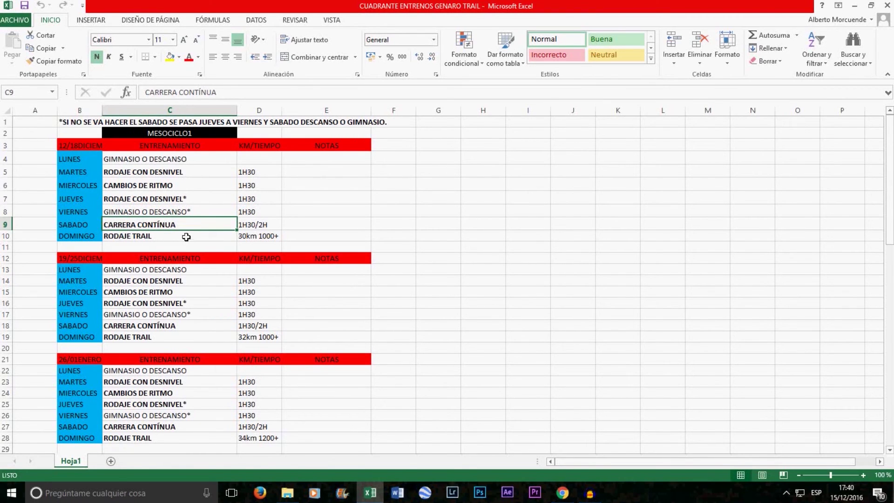
left_click(186, 173)
left_click(191, 186)
left_click(197, 209)
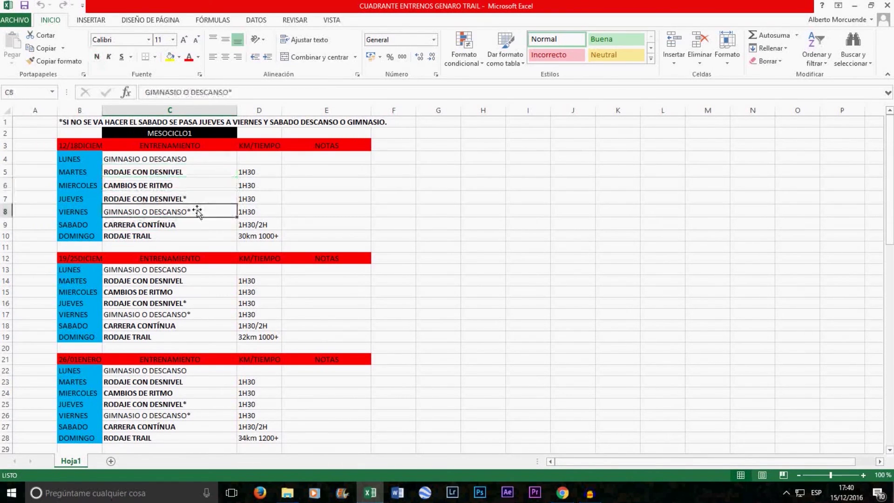
left_click(196, 200)
left_click(193, 177)
left_click(194, 189)
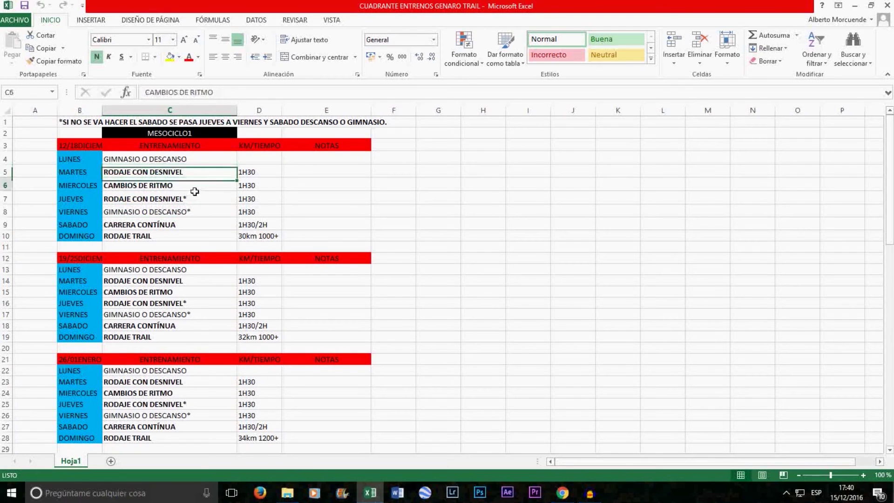
left_click(197, 210)
left_click(197, 201)
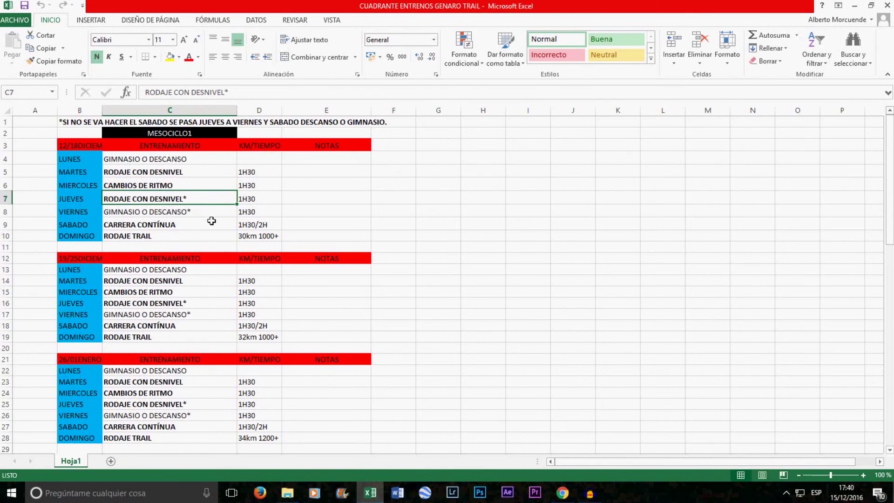
Examine the final 30/05FEBRE week's table, checking the MARTES and MIERCOLES sessions and their KM/TIEMPO durations.
scroll(644, 243, "down", 2)
scroll(645, 242, "up", 2)
mouse_move(891, 159)
left_mouse_down()
mouse_move(891, 368)
mouse_move(890, 156)
left_mouse_up()
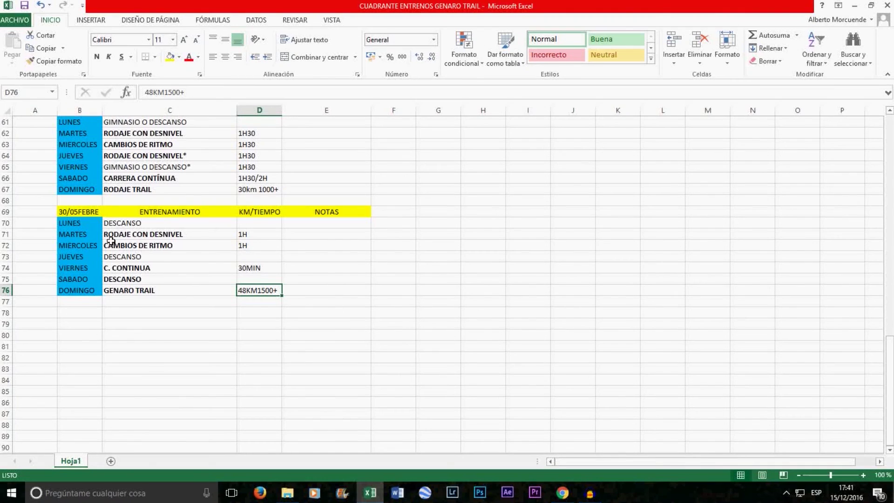
left_click(142, 238)
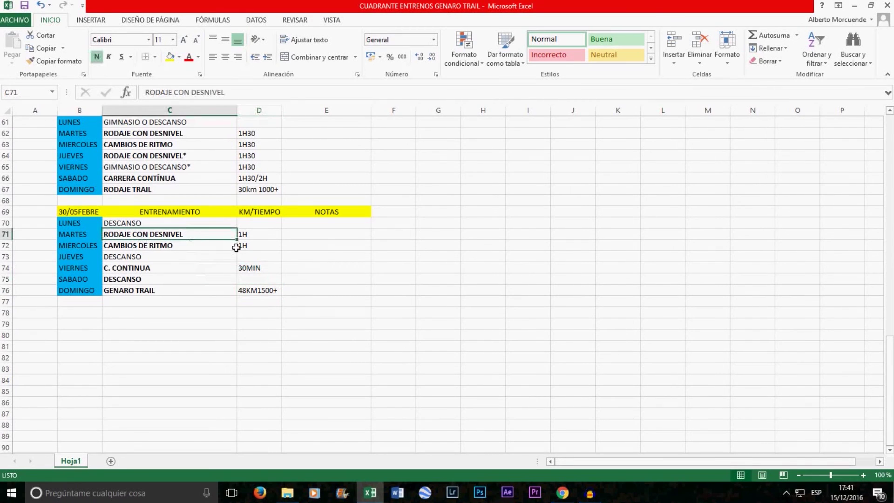
left_click(245, 236)
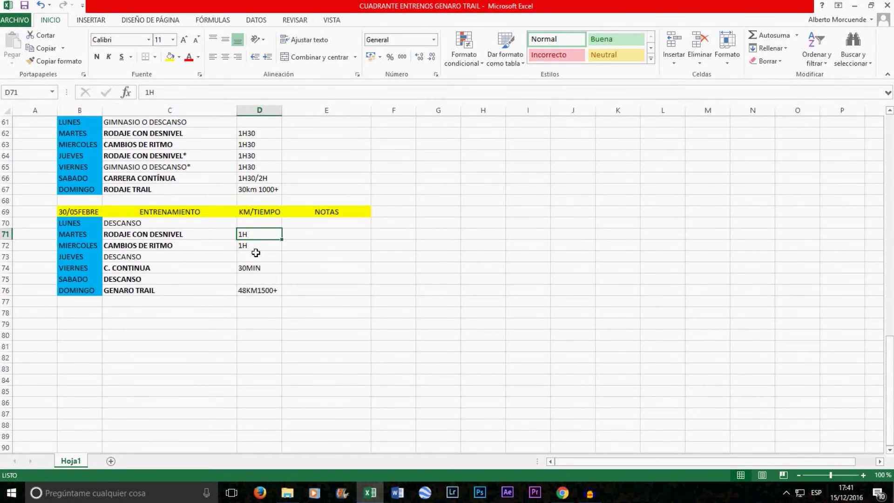
left_click(255, 250)
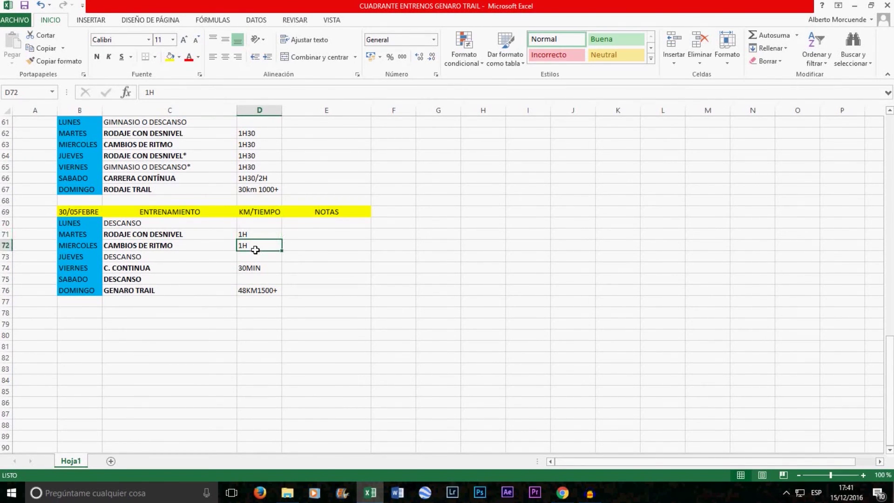
left_click(173, 238)
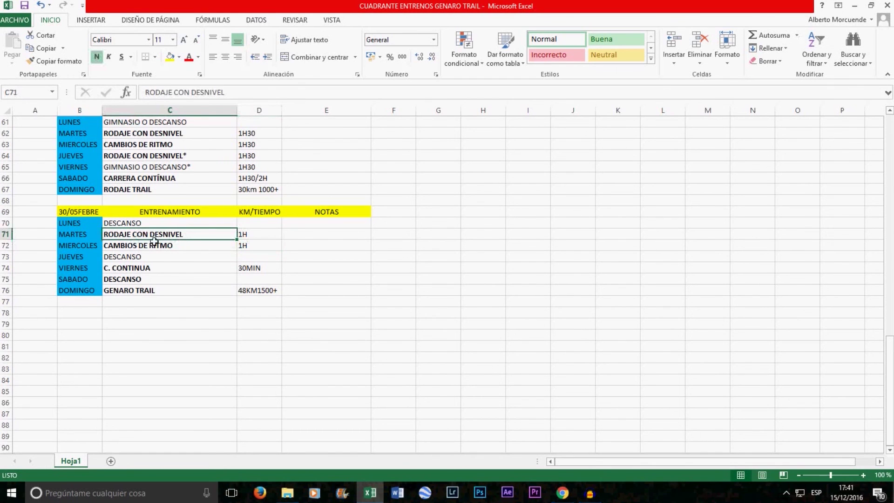
left_click(252, 251)
Replace the MARTES session of the 30/05FEBRE week in C71 with "C. CONTÍNUA".
left_click(178, 240)
double_click(191, 240)
key("BackSpace")
key("BackSpace")
key("BackSpace")
key("BackSpace")
key("BackSpace")
key("BackSpace")
key("BackSpace")
key("BackSpace")
key("BackSpace")
key("BackSpace")
key("BackSpace")
key("BackSpace")
key("BackSpace")
key("BackSpace")
key("BackSpace")
key("BackSpace")
key("BackSpace")
key("BackSpace")
key("BackSpace")
type("c")
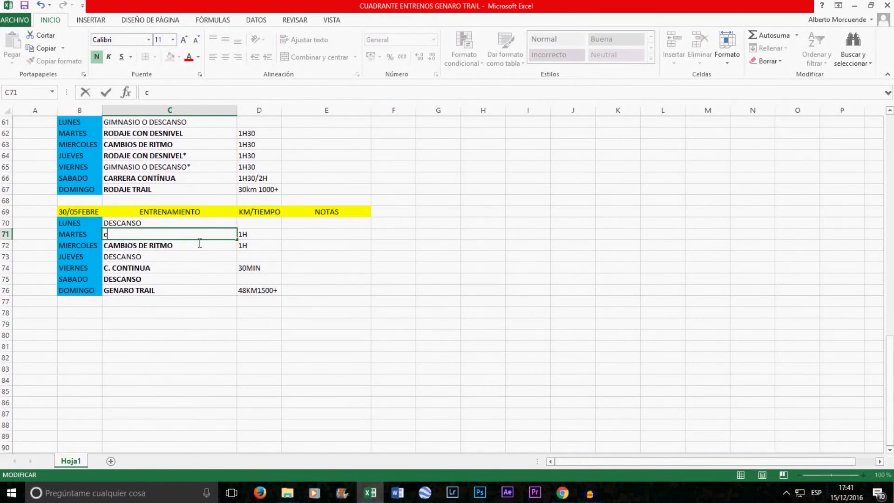
key("BackSpace")
type("C. CONR")
key("BackSpace")
type("TÍNUA")
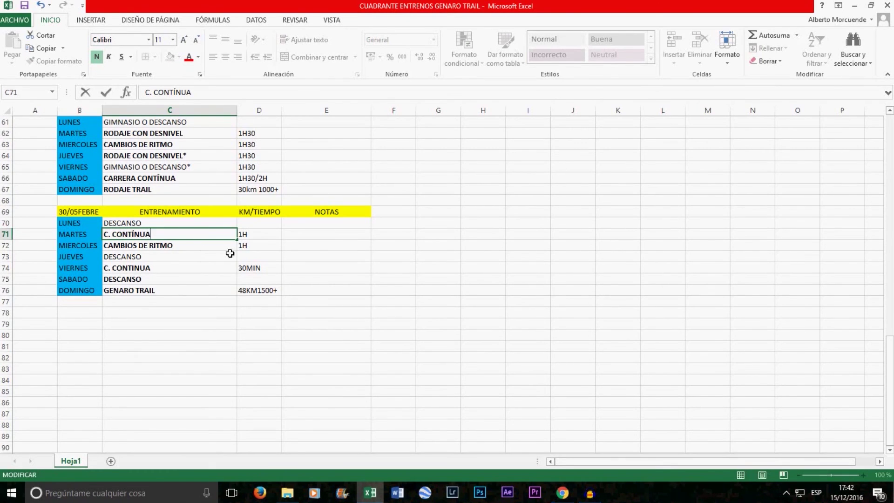
left_click(256, 250)
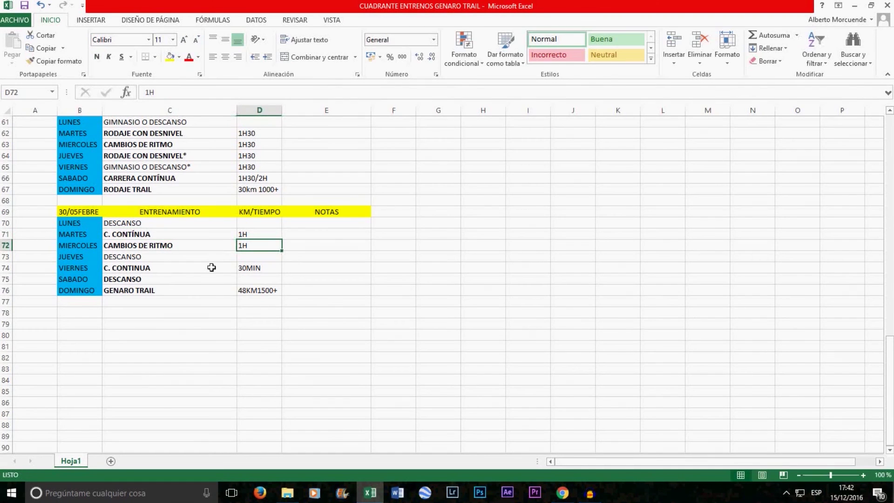
Review the 30/05FEBRE week's sessions from LUNES to SABADO, including the rest days and the VIERNES duration.
left_click(170, 272)
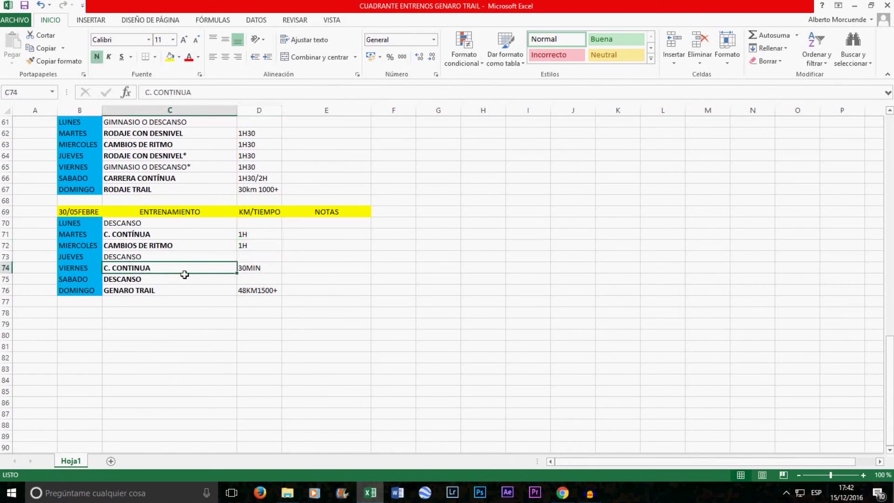
left_click(253, 270)
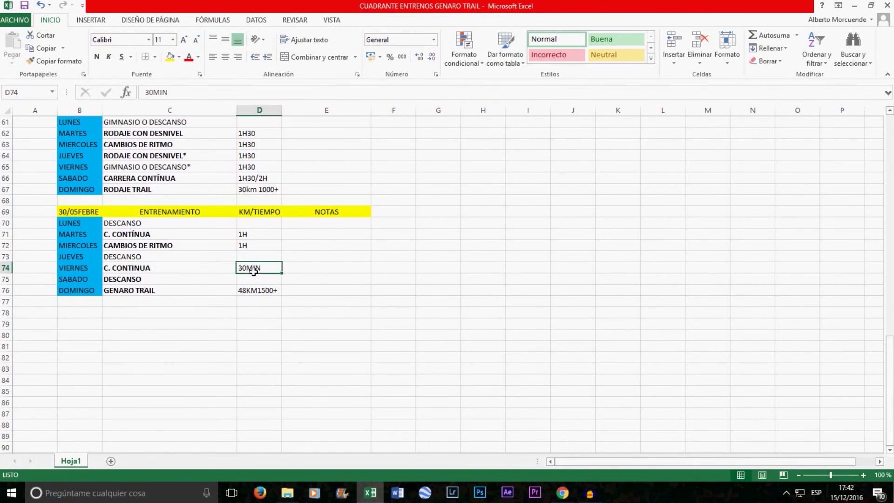
left_click(182, 279)
left_click(180, 257)
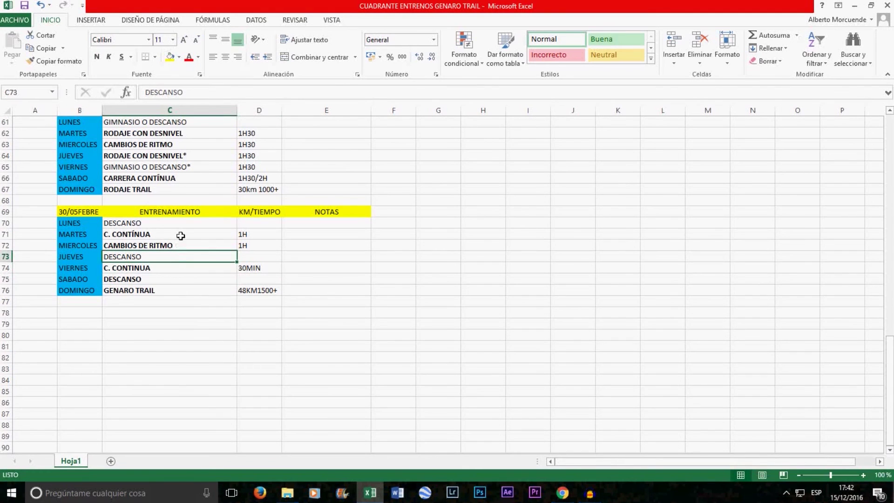
left_click(183, 224)
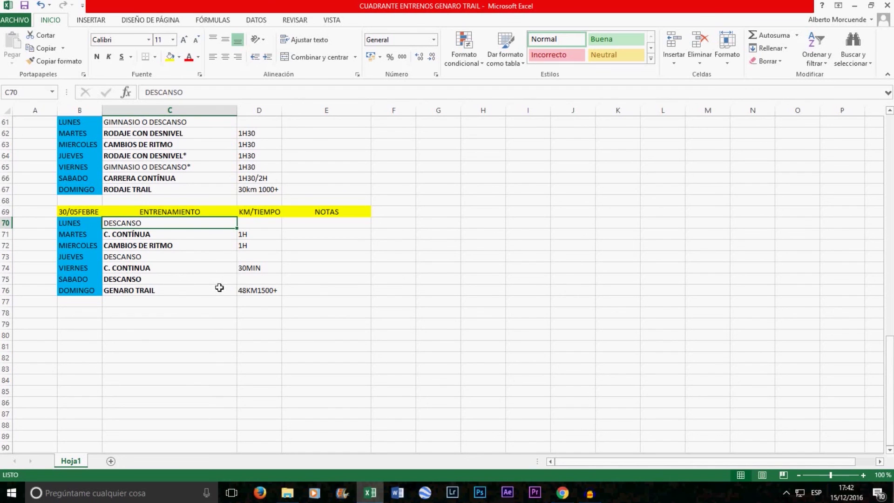
left_click(154, 236)
left_click(162, 256)
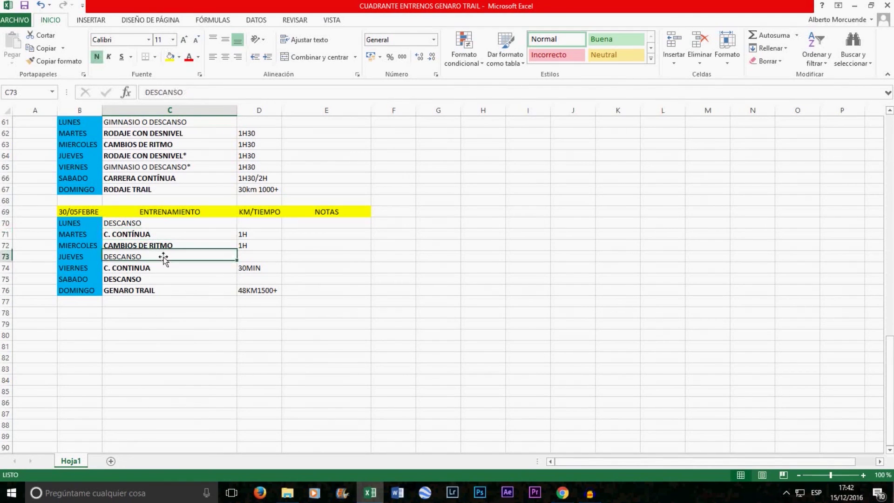
left_click(162, 246)
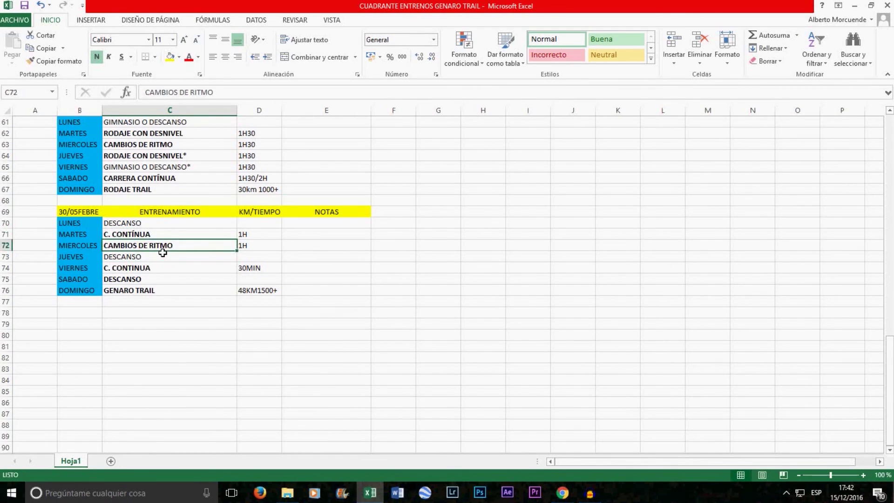